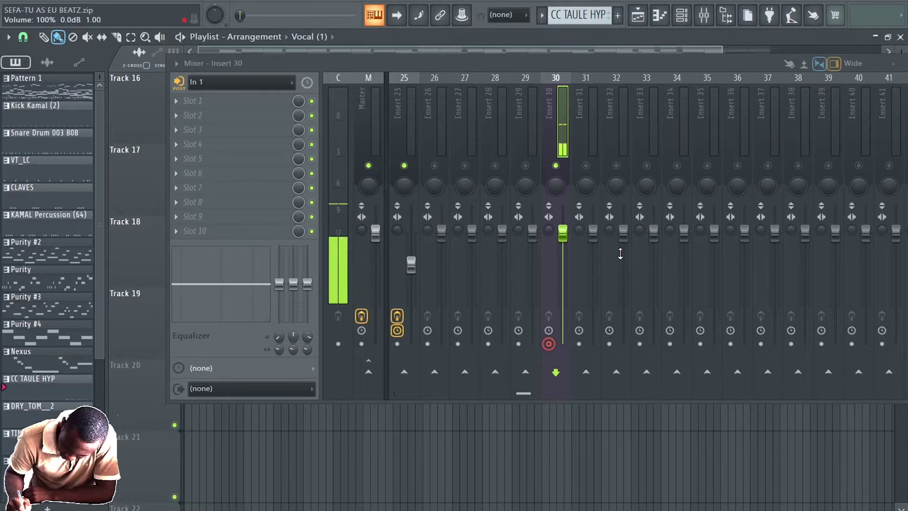
Load FabFilter Pro-Q 3 into the first effect slot of Insert 30 and place the mixer beside the equalizer
left_click(189, 101)
mouse_move(350, 61)
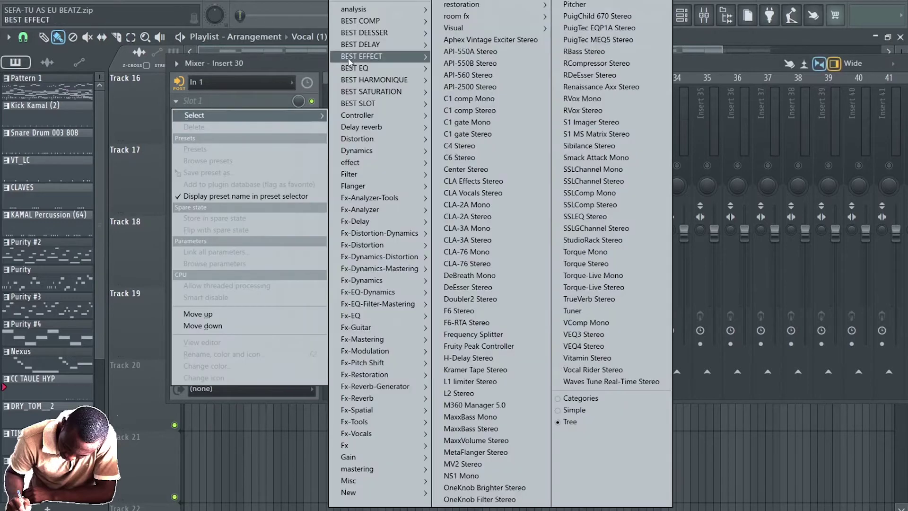
mouse_move(376, 69)
left_click(458, 90)
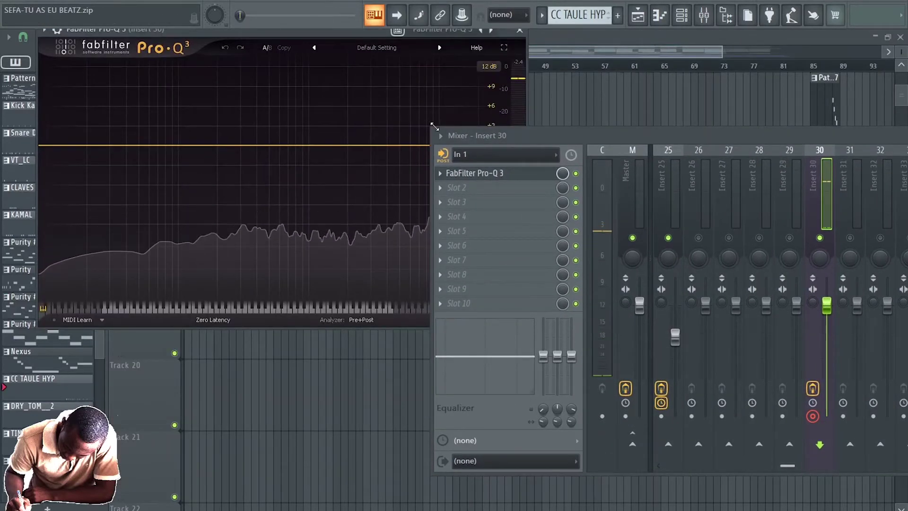
left_click_drag(549, 128, 652, 73)
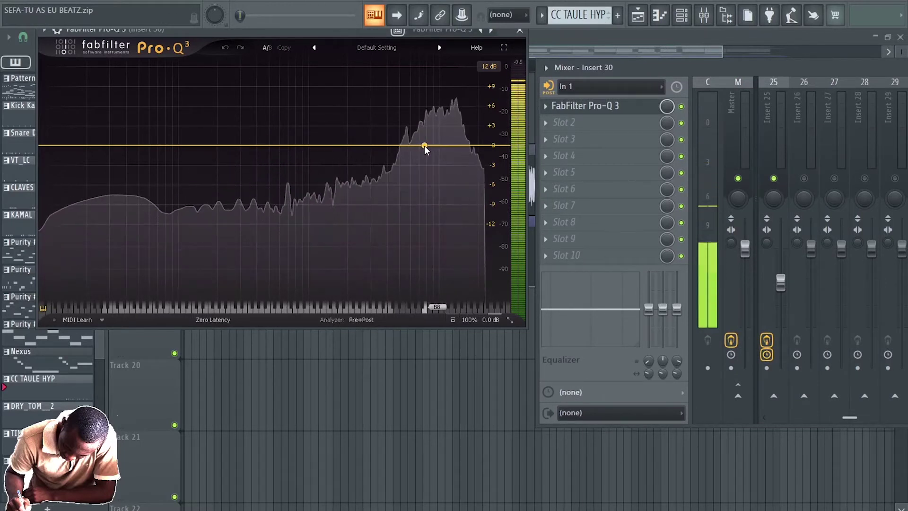
Try a bell boost of about 2.6 dB near 9.5 kHz in Pro-Q 3 and delete the band
left_click_drag(432, 142, 436, 128)
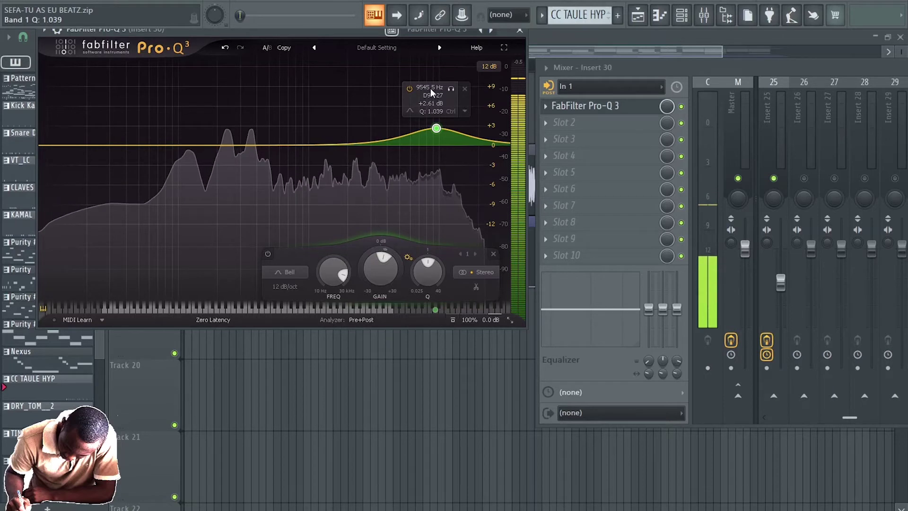
left_click(464, 89)
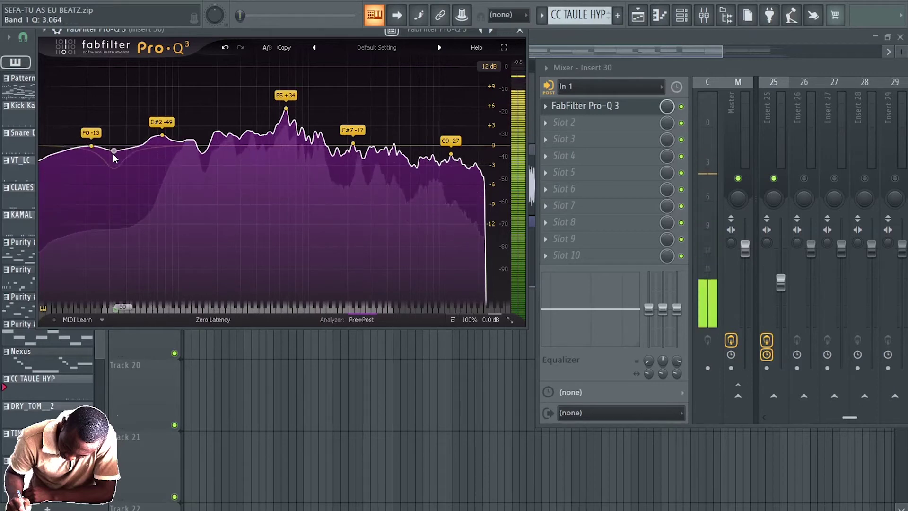
Add a Low Cut band at about 41 Hz with a 12 dB/oct slope in Pro-Q 3 and close the equalizer
left_click_drag(113, 147, 113, 174)
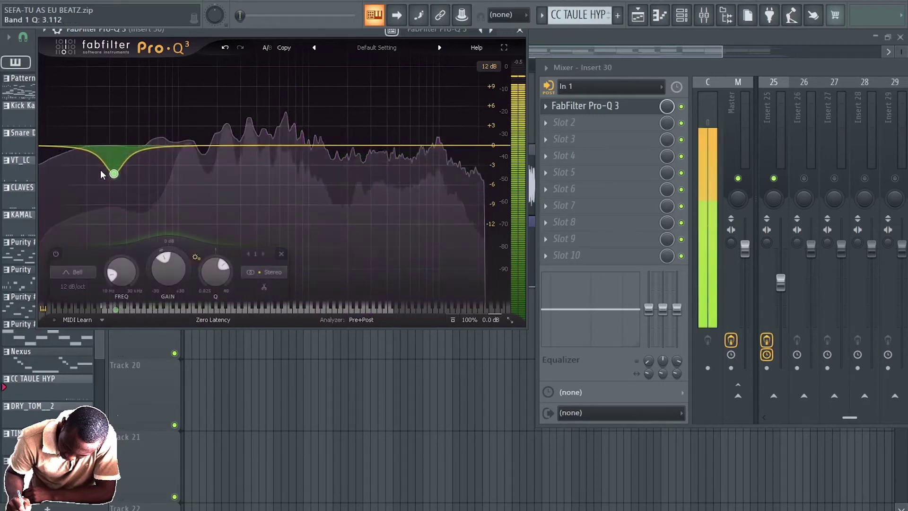
left_click(74, 272)
left_click(61, 191)
left_click_drag(114, 85, 128, 151)
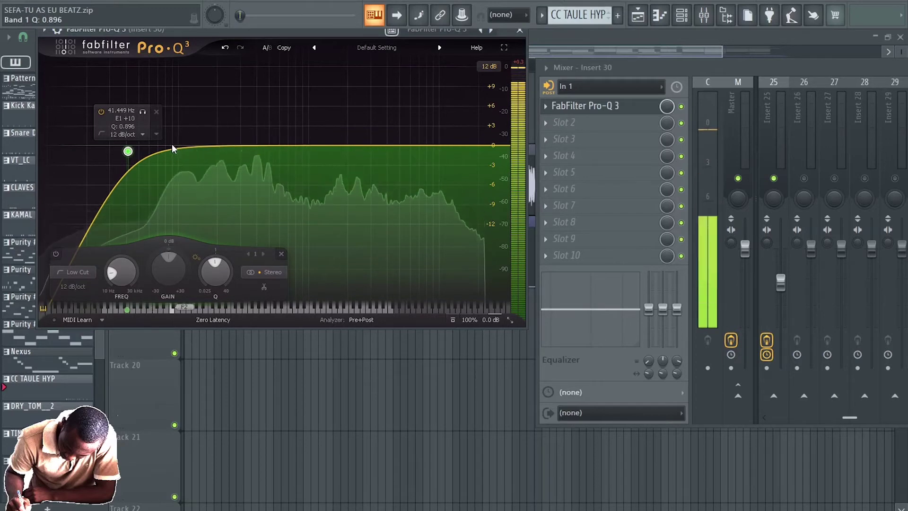
left_click(519, 30)
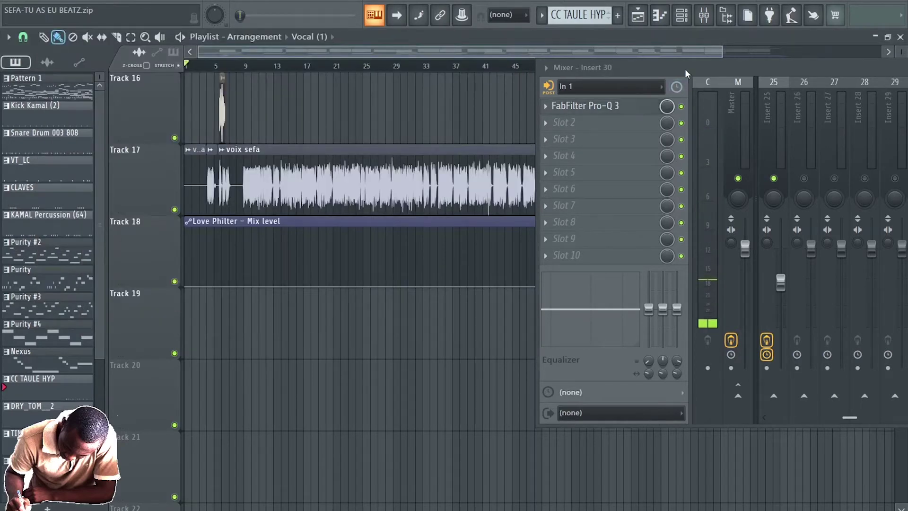
Bring the mixer back to the middle of the playlist and mute Insert 30
left_click_drag(687, 74, 384, 126)
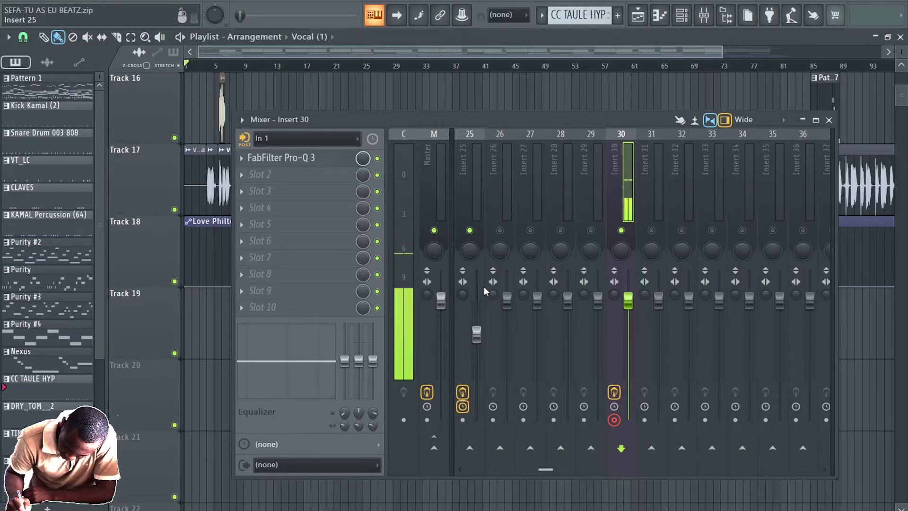
scroll(608, 173, "up", 3)
scroll(662, 199, "up", 5)
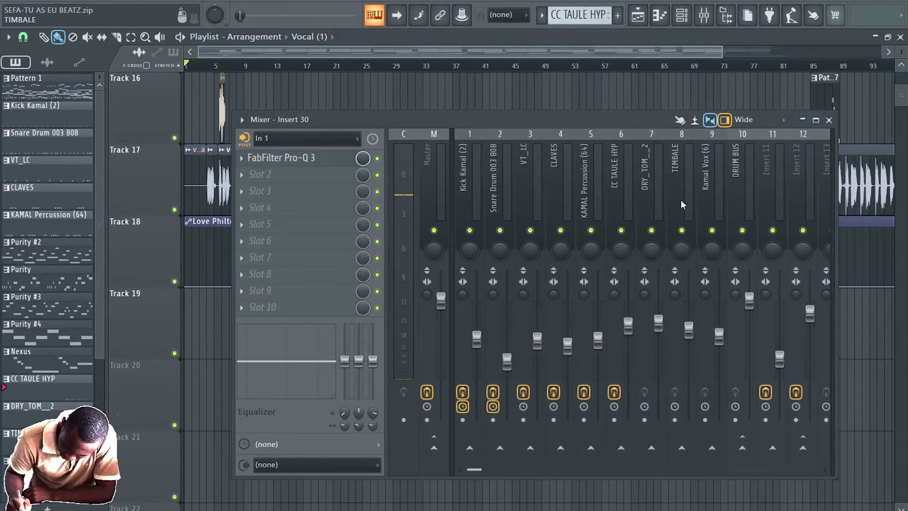
scroll(680, 200, "down", 7)
right_click(713, 230)
right_click(714, 230)
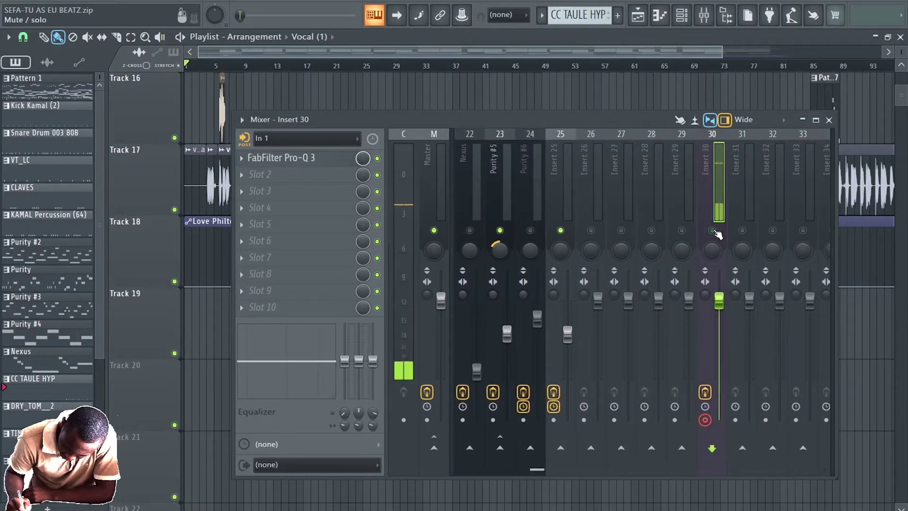
Widen the mixer to show inserts 1 to 20 and shorten it so the playlist tracks above are visible
scroll(662, 208, "up", 7)
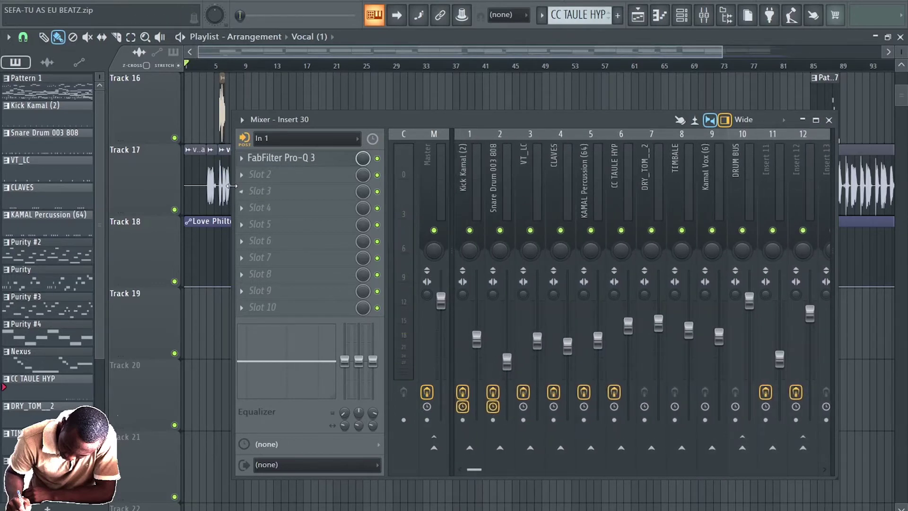
left_click_drag(232, 186, 4, 187)
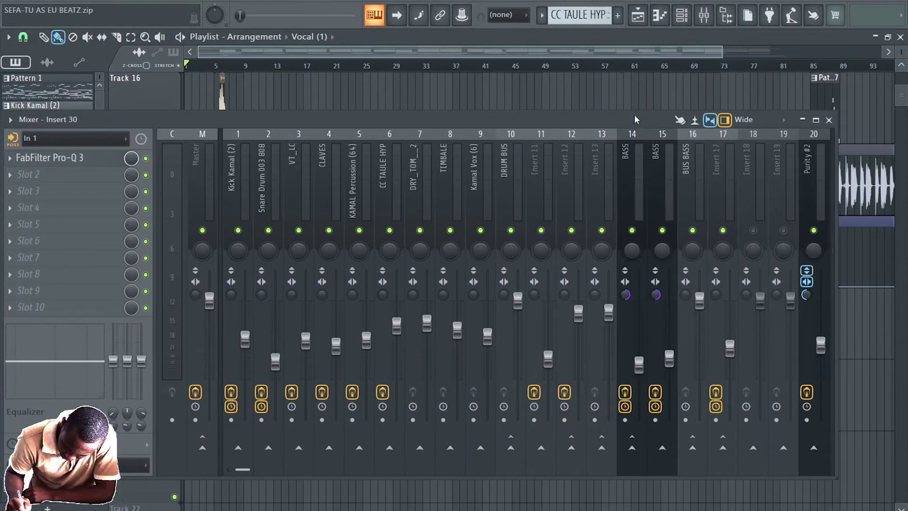
left_click_drag(618, 114, 621, 272)
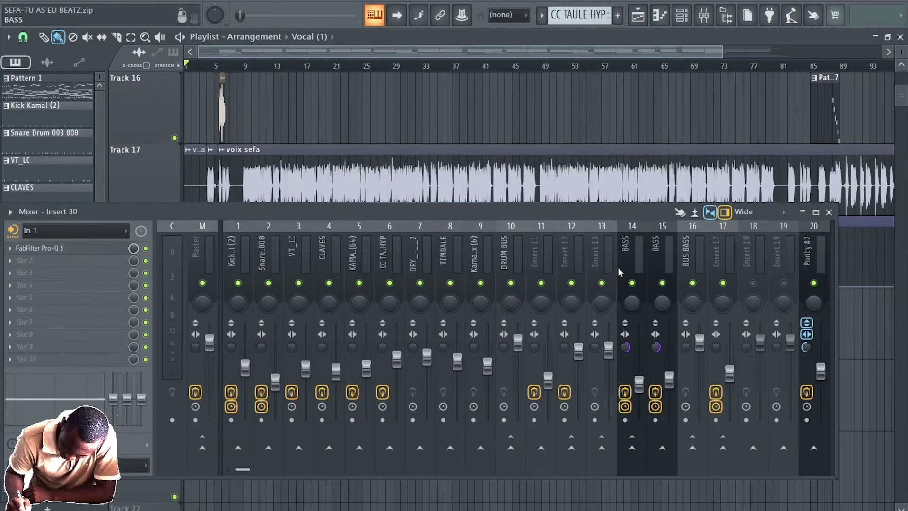
left_click_drag(570, 221, 571, 315)
Play the full song from the start, watch the mixer levels alongside the vocal track, and stop playback
scroll(584, 217, "up", 3)
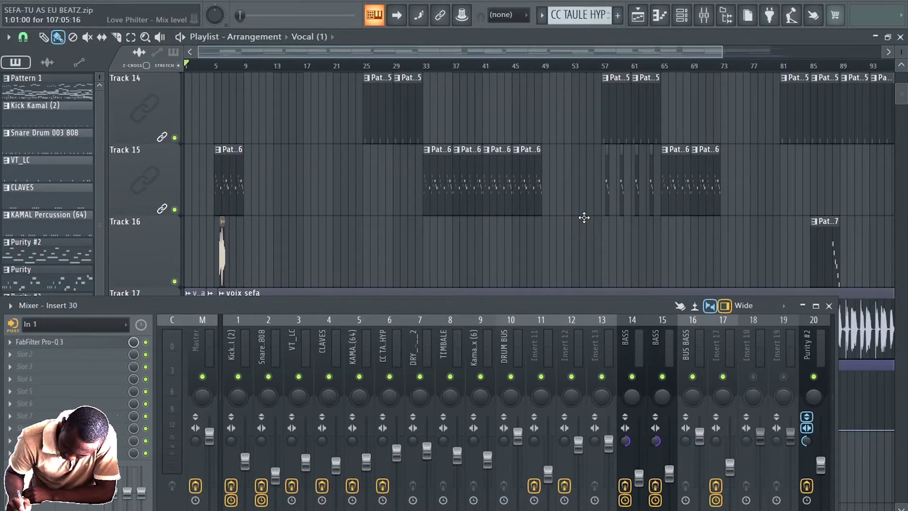
key("space")
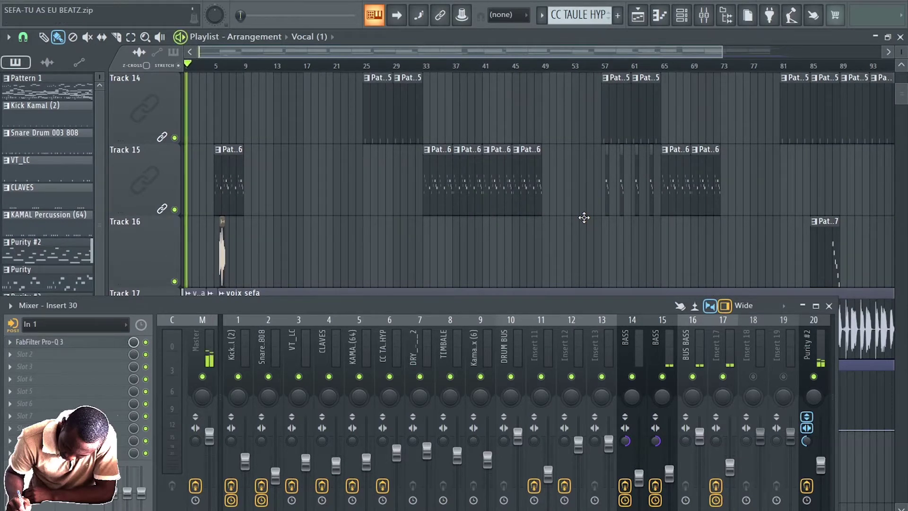
scroll(574, 148, "down", 3)
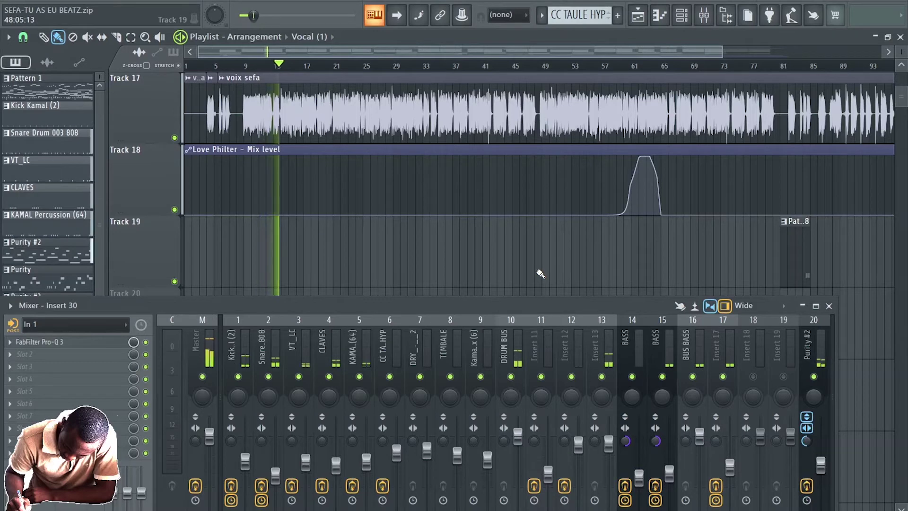
left_click_drag(498, 306, 537, 174)
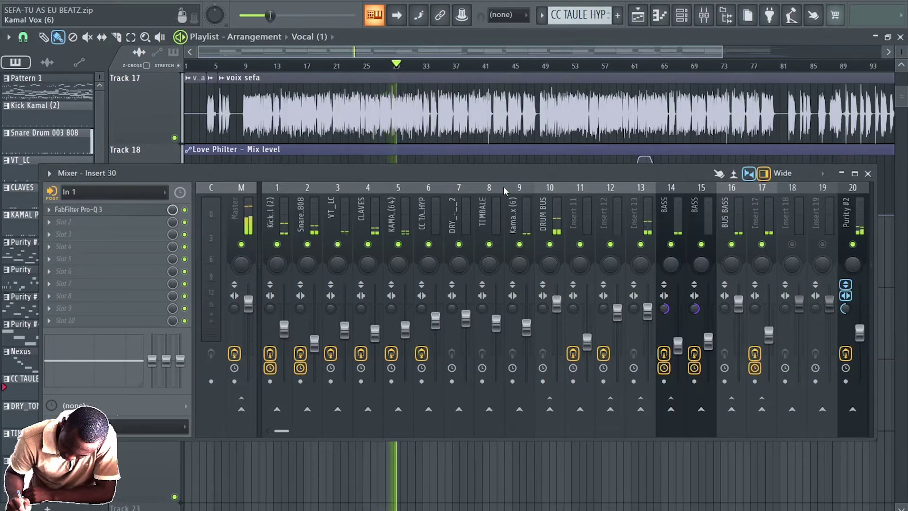
left_click_drag(503, 175, 500, 198)
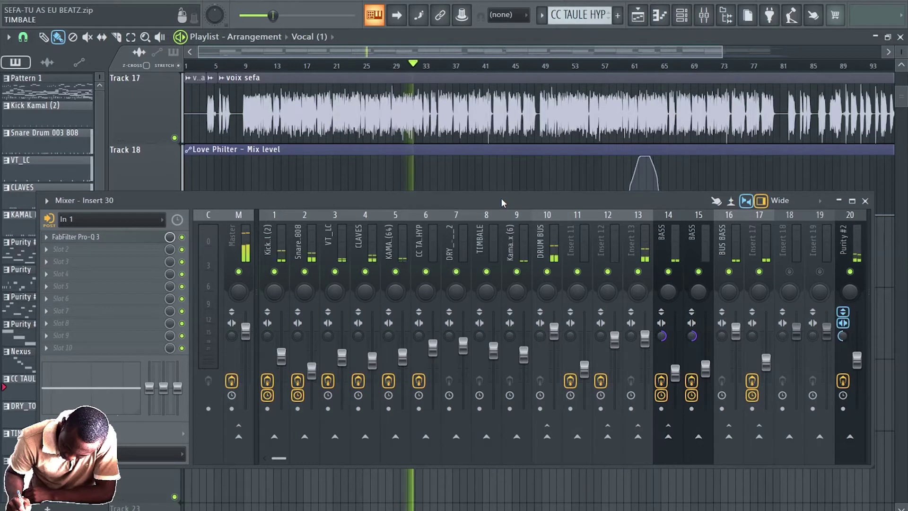
key("space")
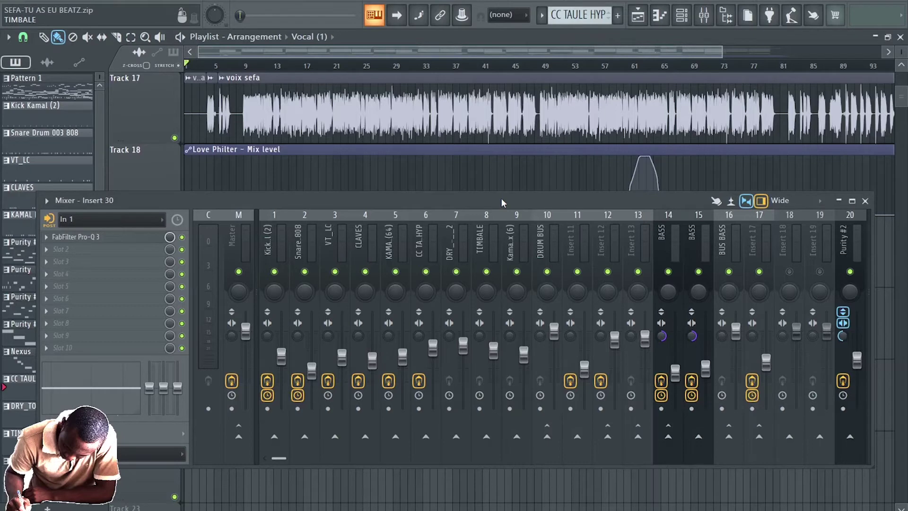
Enlarge the mixer upward and select the Master track to show its effect chain
left_click_drag(500, 192, 501, 90)
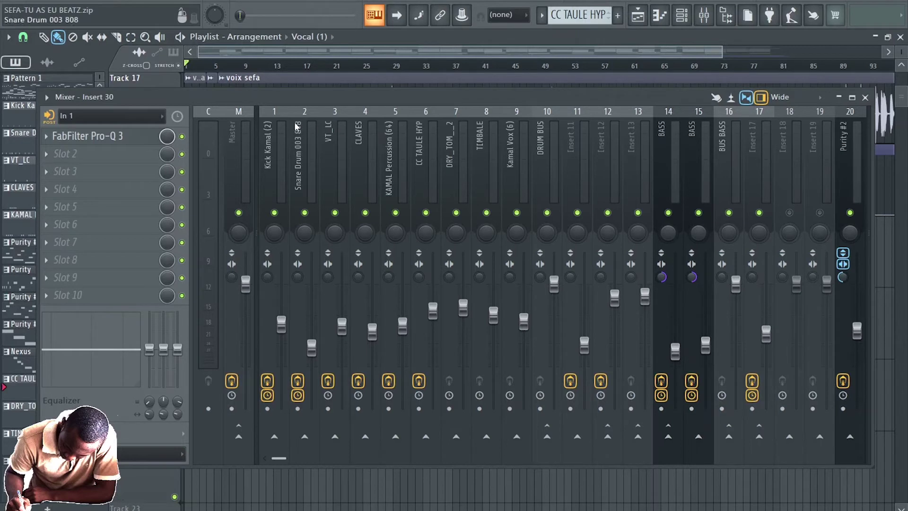
left_click(243, 160)
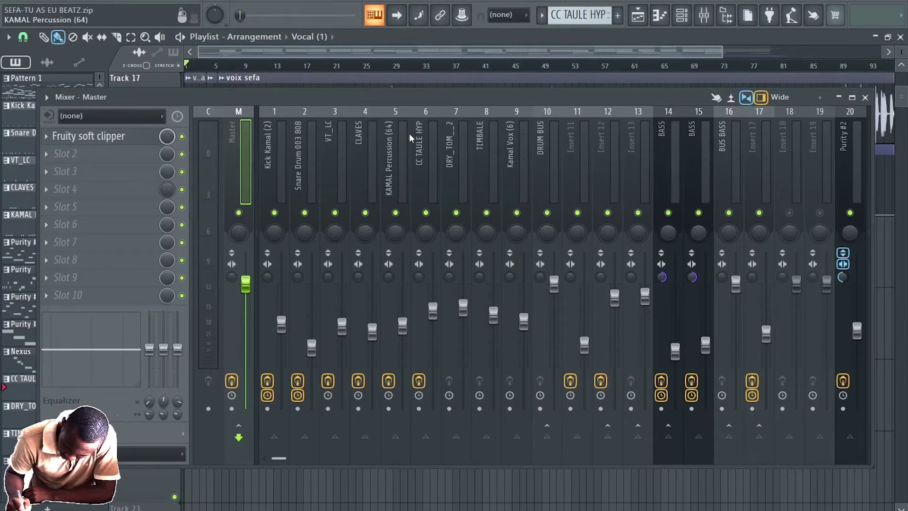
Lower the mixer, set the playhead at bar 9, and solo the vocal on Track 17
left_click_drag(421, 98, 420, 283)
left_click(256, 69)
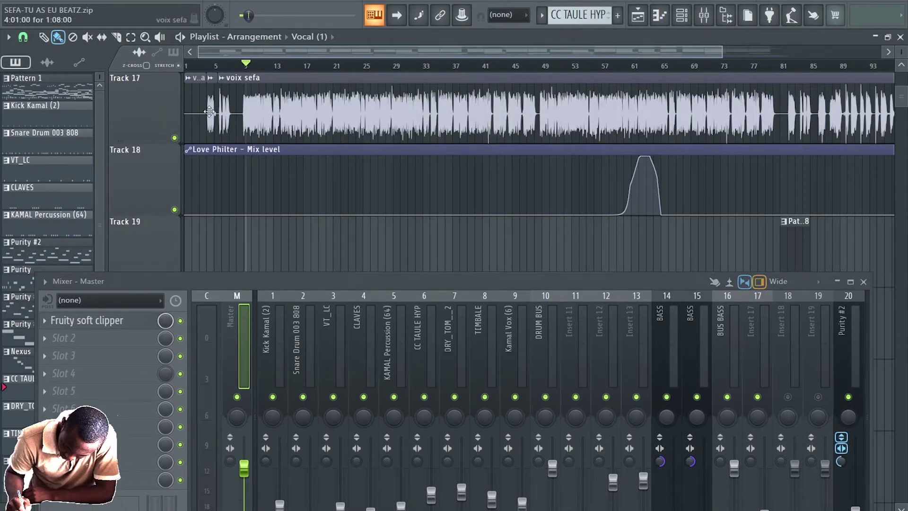
right_click(174, 137)
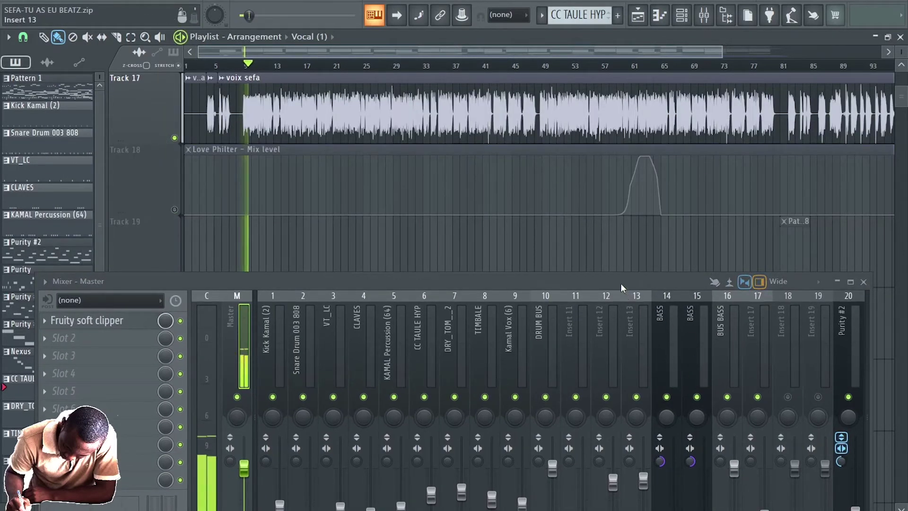
Locate the vocal's channel, Insert 25, in the mixer and disable its effect slots
left_click_drag(623, 285, 532, 130)
scroll(563, 215, "right", 5)
scroll(563, 215, "left", 2)
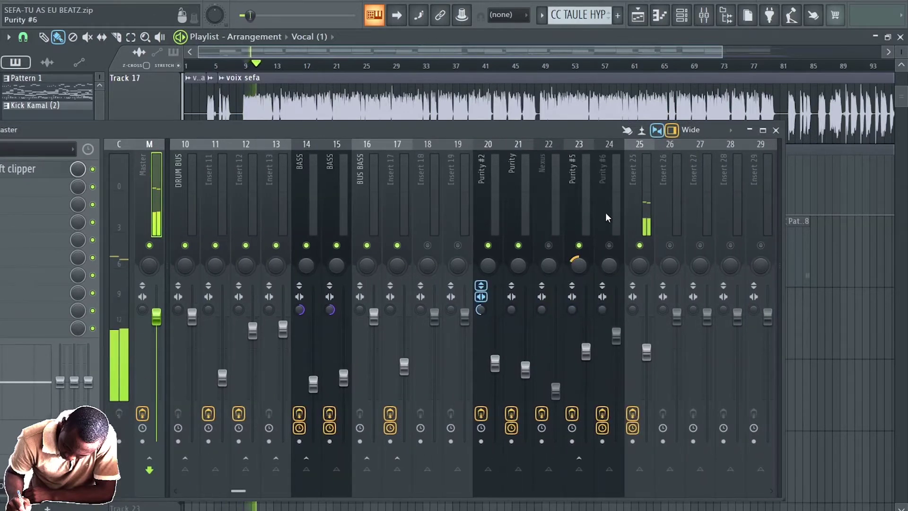
left_click(554, 191)
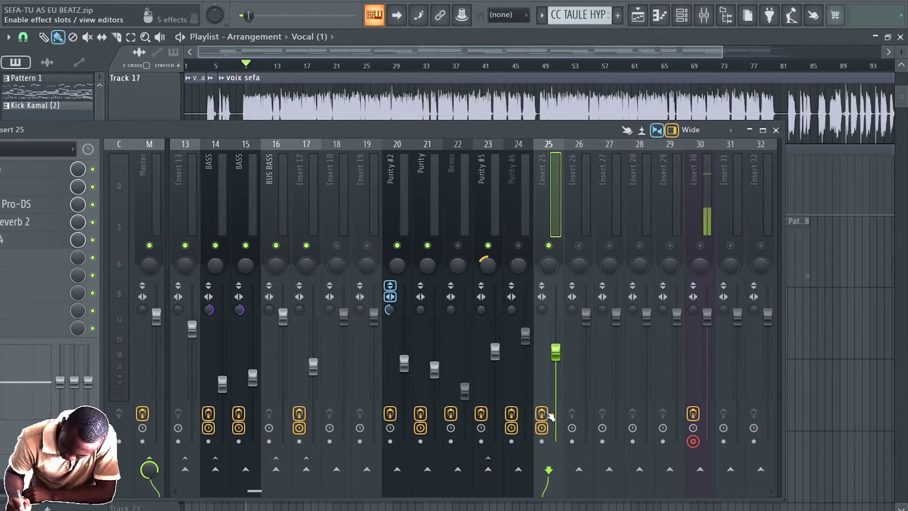
left_click(545, 414)
Reposition and resize the mixer to show Insert 25's effect list, and reset that insert's volume fader to its default
left_click_drag(544, 129, 649, 129)
left_click_drag(888, 191, 737, 190)
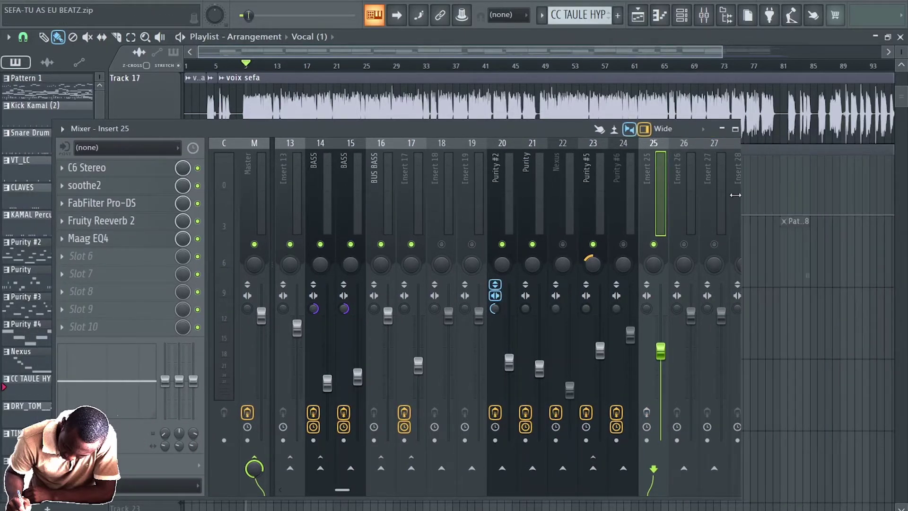
scroll(637, 193, "down", 12)
scroll(337, 197, "up", 5)
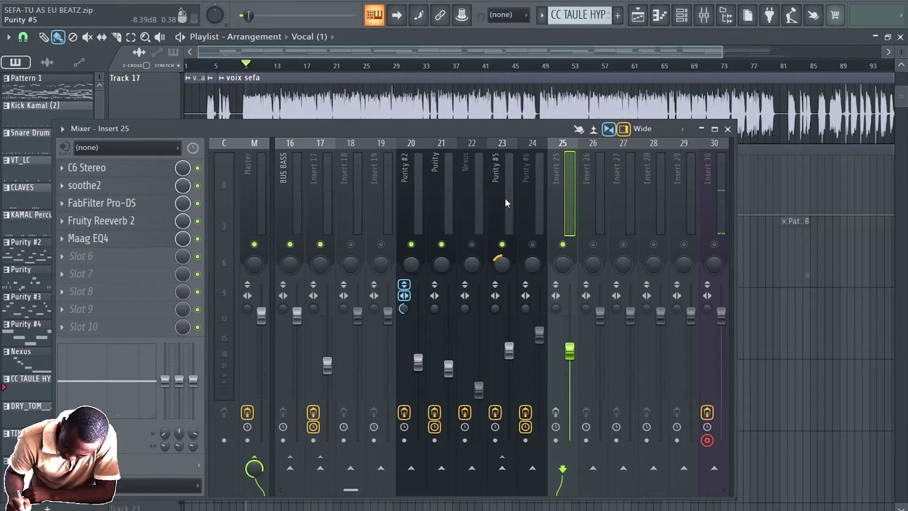
right_click(570, 351)
left_click(582, 334)
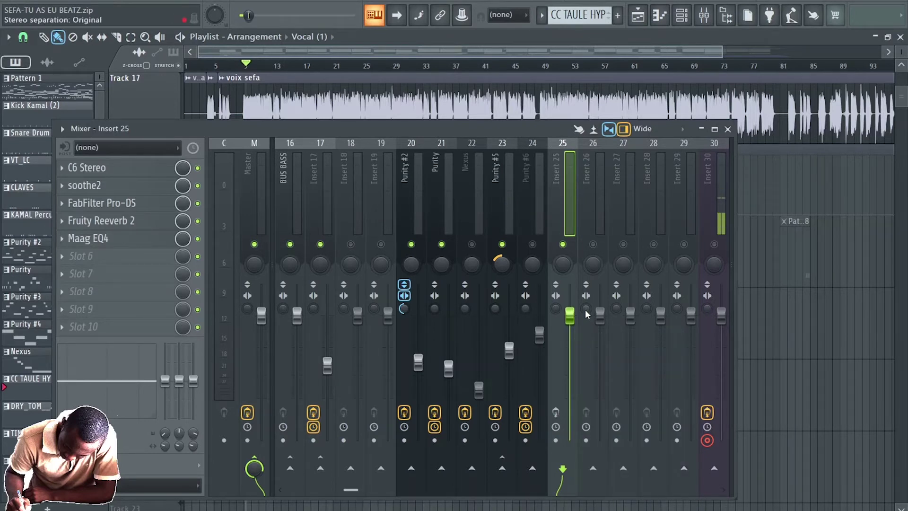
Play the soloed vocal from bar 9 twice to hear it without its effects, stopping after each listen
key("space")
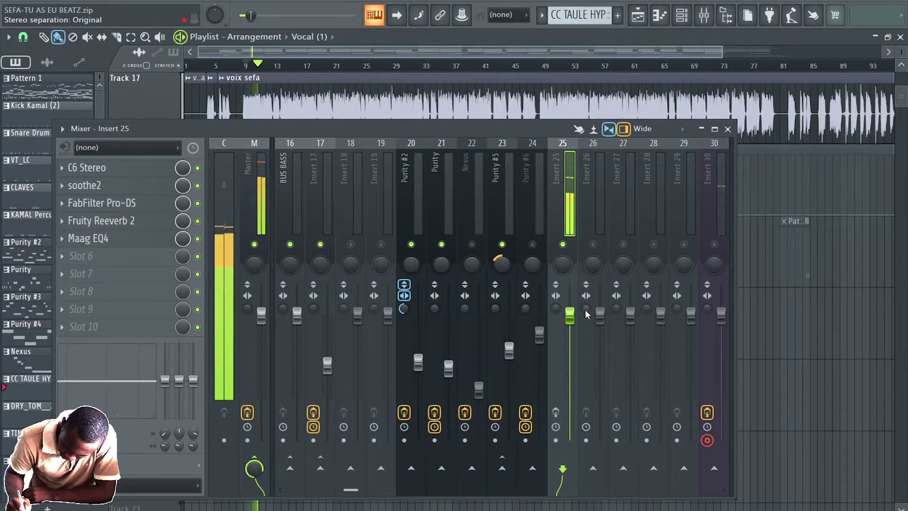
key("space")
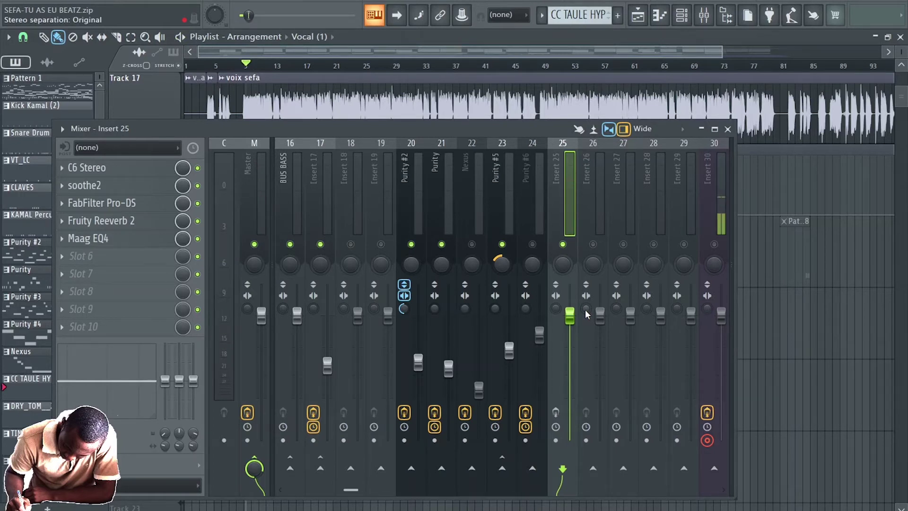
key("space")
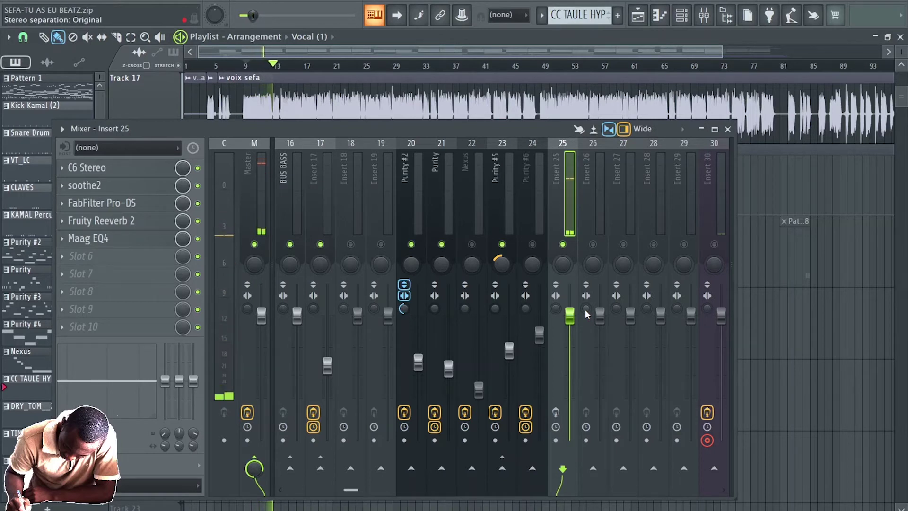
key("space")
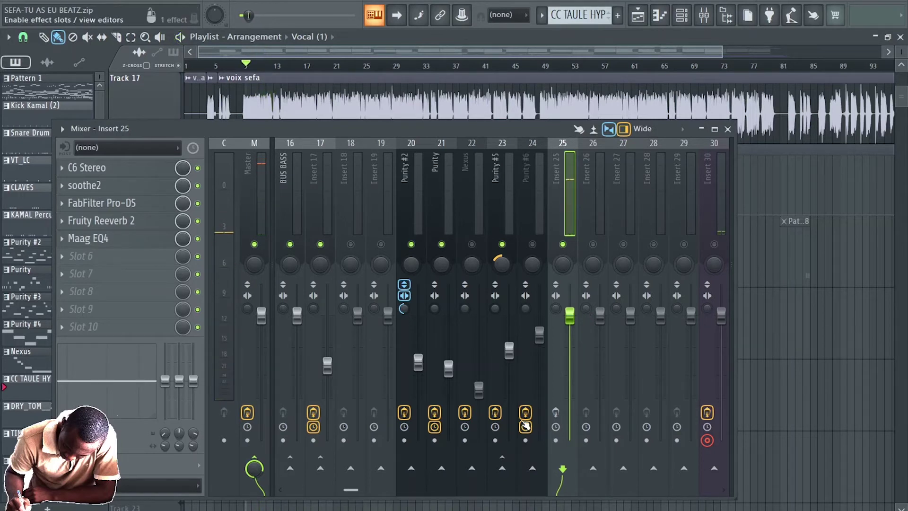
Re-enable the effect slots on Insert 25 and play the vocal from bar 9 to compare the processed sound
left_click(556, 412)
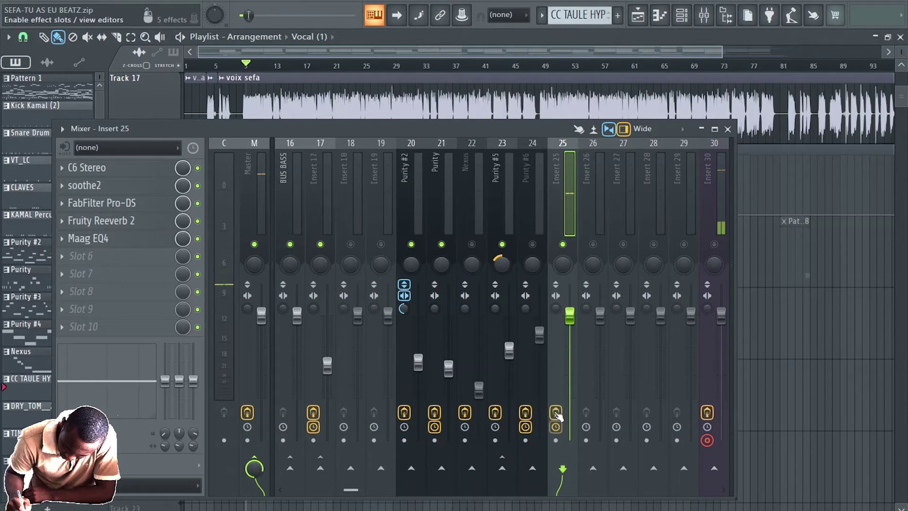
key("space")
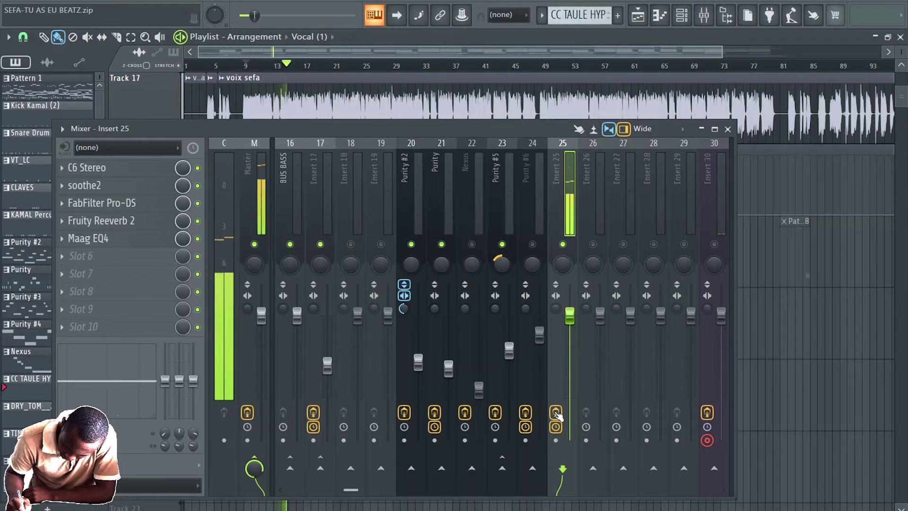
Stop playback, open the soothe2 effect on Insert 25, and move its window and the mixer apart so both are visible
key("space")
left_click_drag(298, 132, 432, 126)
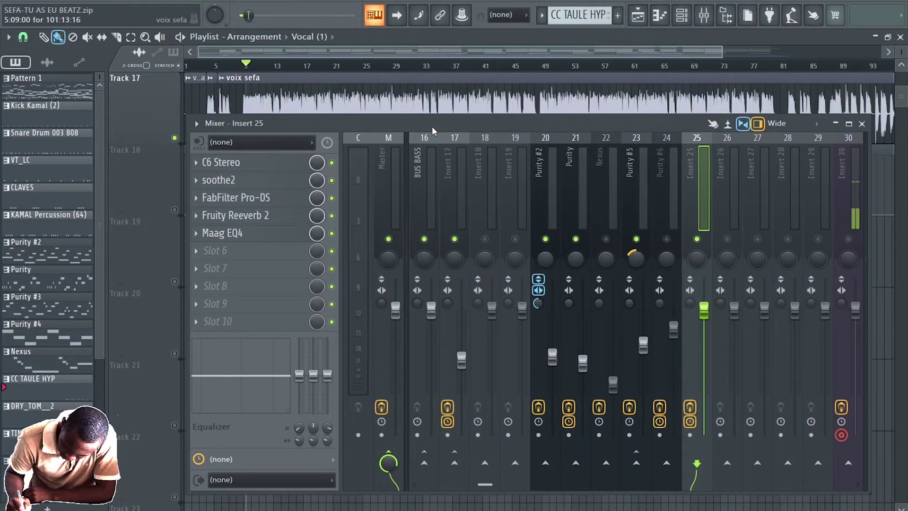
left_click(243, 181)
left_click_drag(186, 114, 446, 118)
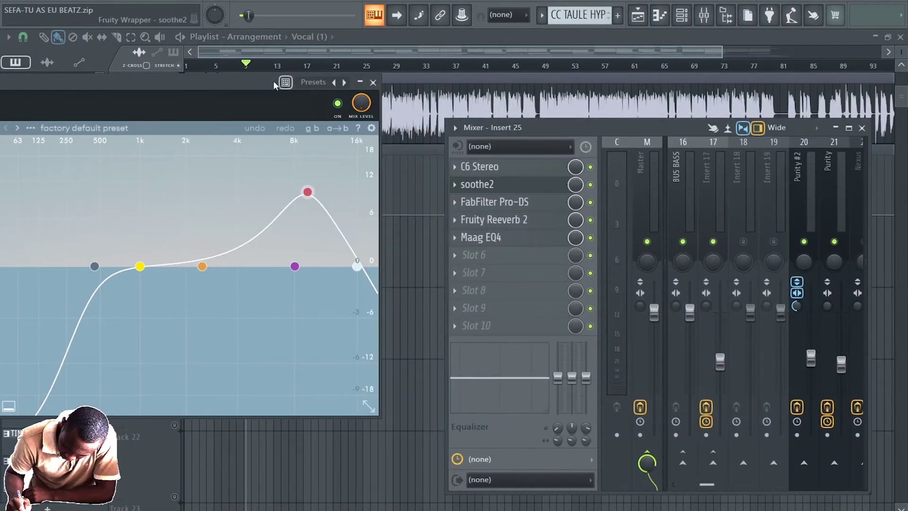
left_click_drag(221, 78, 330, 34)
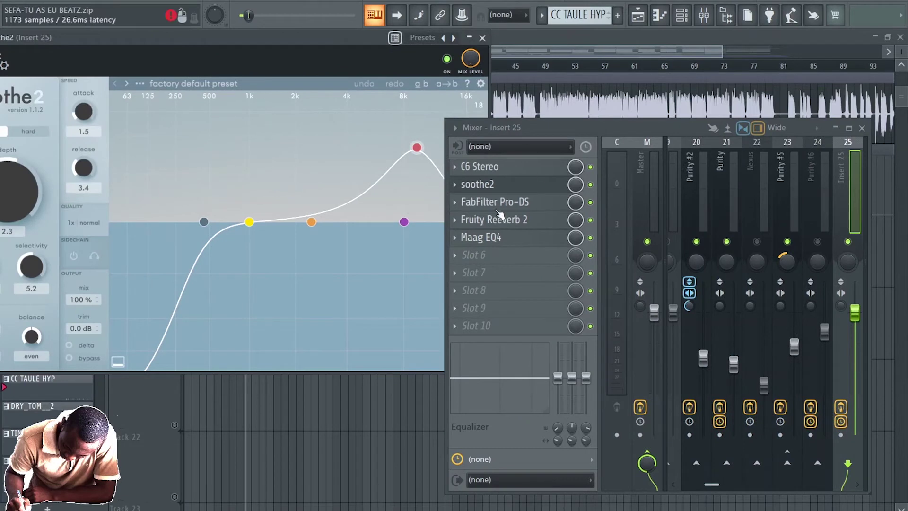
Check FabFilter Pro-DS briefly and close it, and arrange the full soothe2 window beside the mixer
left_click(508, 213)
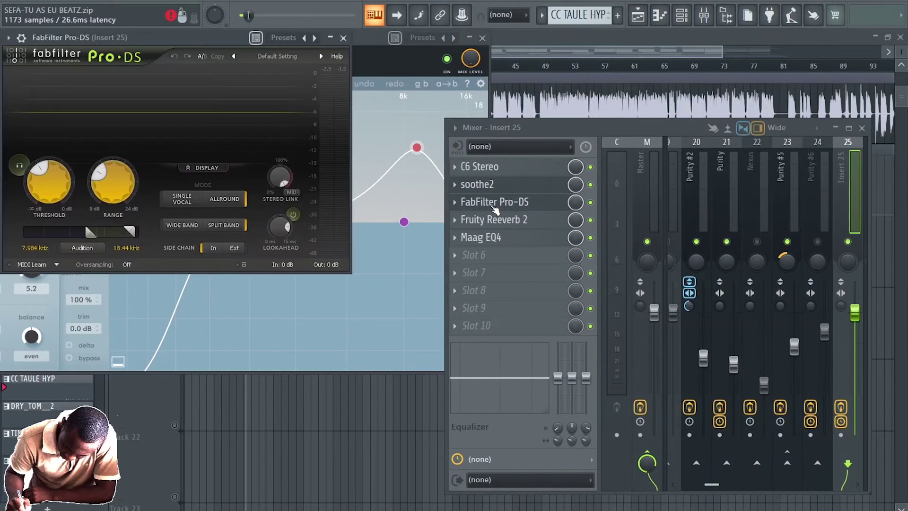
left_click(343, 37)
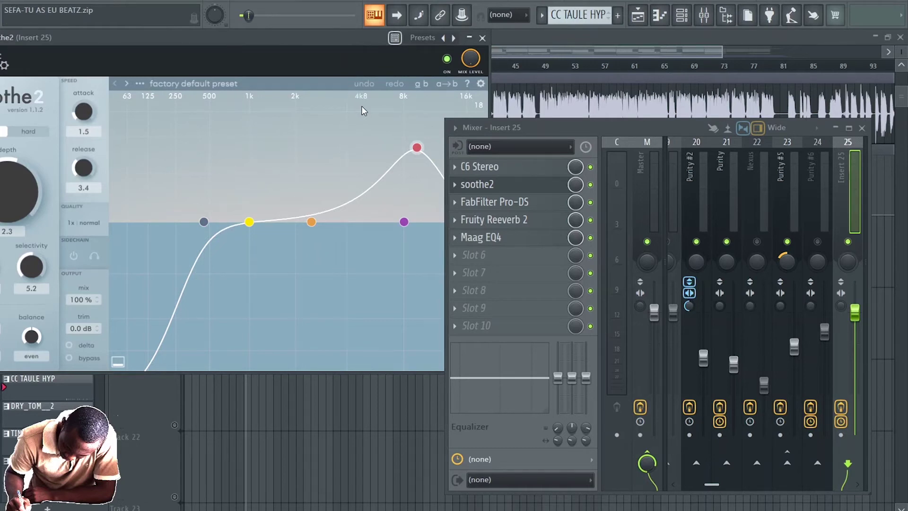
left_click_drag(457, 125, 582, 116)
left_click_drag(323, 39, 405, 52)
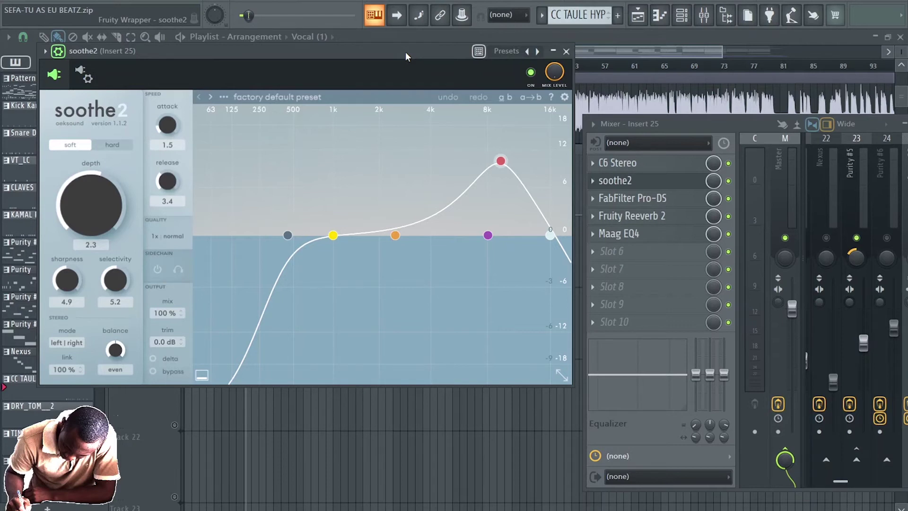
left_click_drag(405, 52, 368, 47)
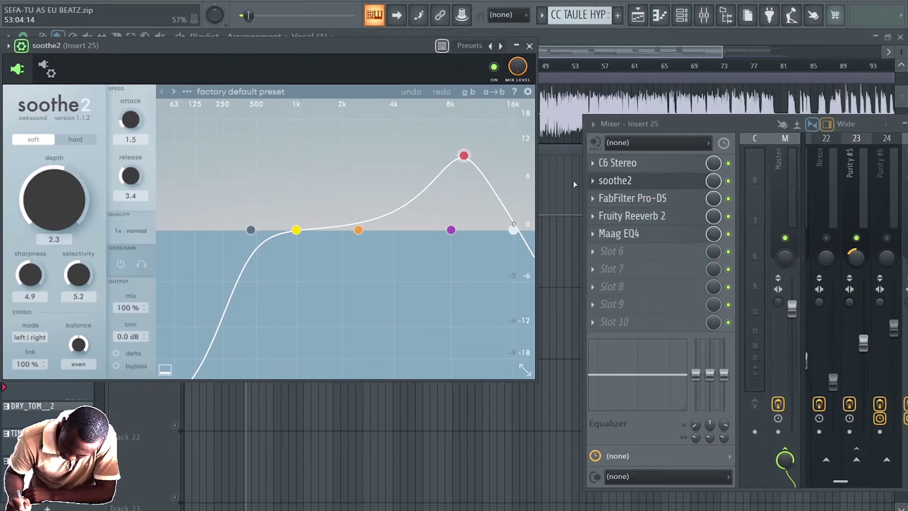
Move soothe2 to the first effect slot of Insert 25 and disable C6 Stereo, FabFilter Pro-DS, Fruity Reeverb 2 and Maag EQ4
left_click_drag(632, 183, 618, 163)
left_click(729, 234)
left_click(729, 216)
left_click(728, 198)
left_click(729, 181)
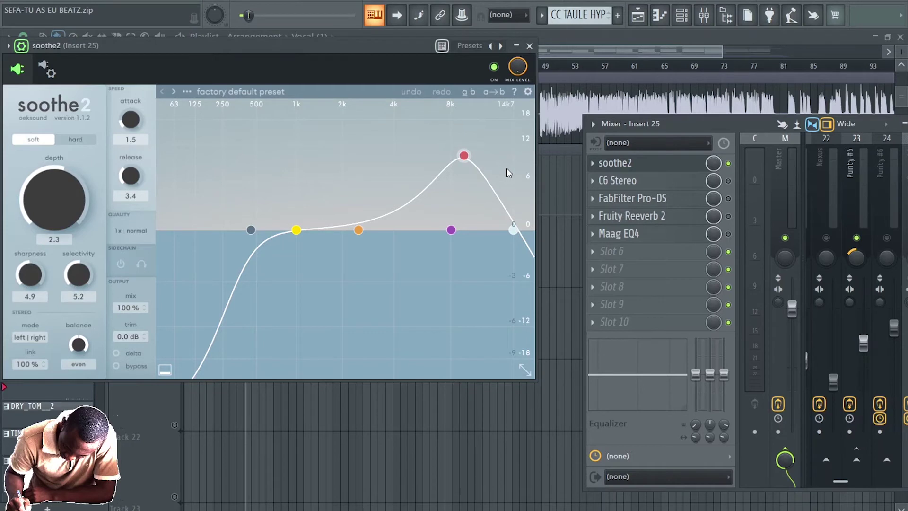
Play the vocal with only soothe2 active, shift its window slightly, and stop playback
key("space")
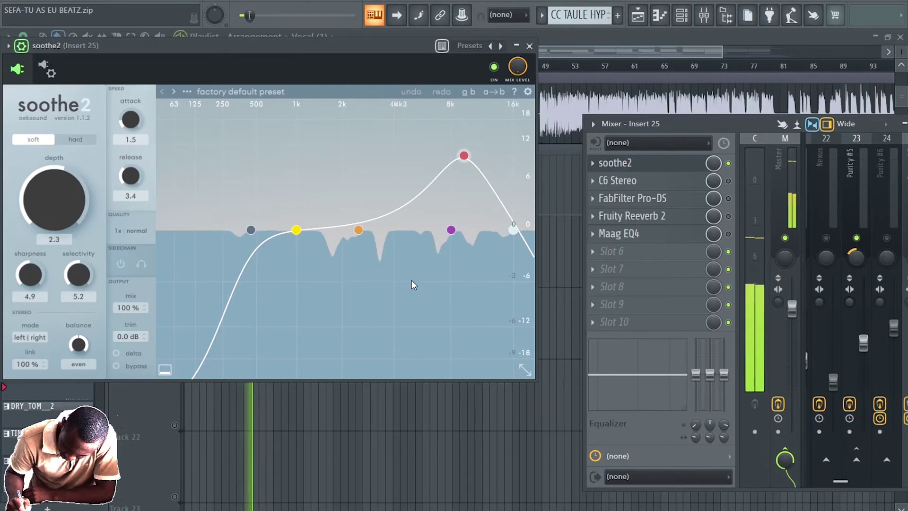
left_click_drag(396, 41, 429, 41)
key("space")
Raise soothe2's depth to 16.8, play the vocal to hear it, lower the depth to 2.9 during playback, and stop
left_click_drag(92, 200, 93, 133)
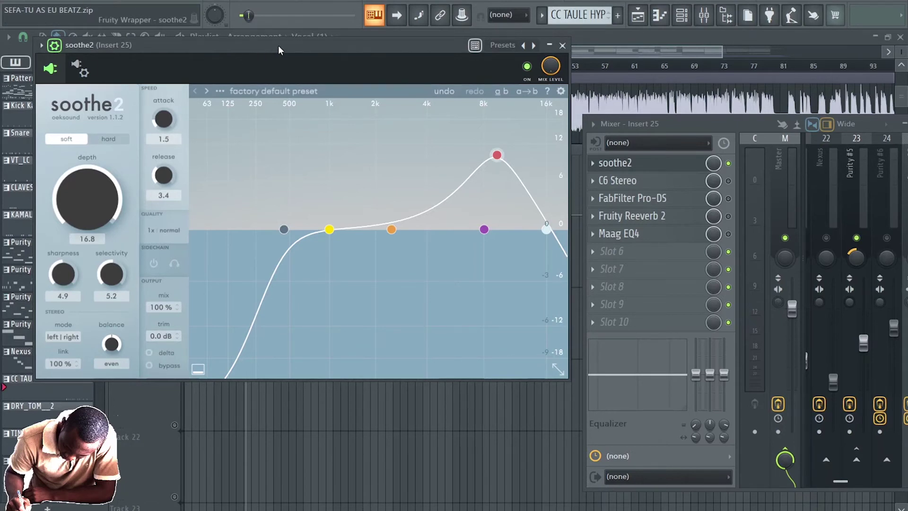
key("space")
left_click_drag(416, 44, 415, 38)
left_click_drag(89, 203, 73, 224)
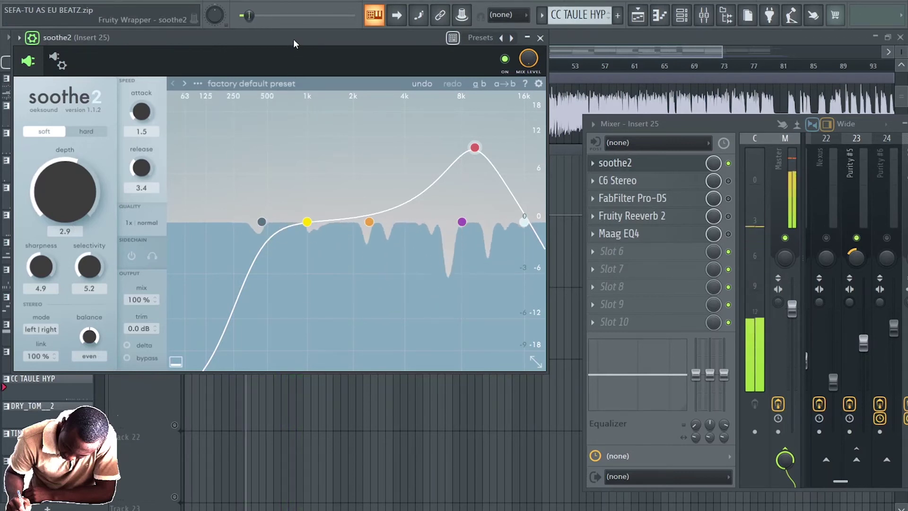
key("space")
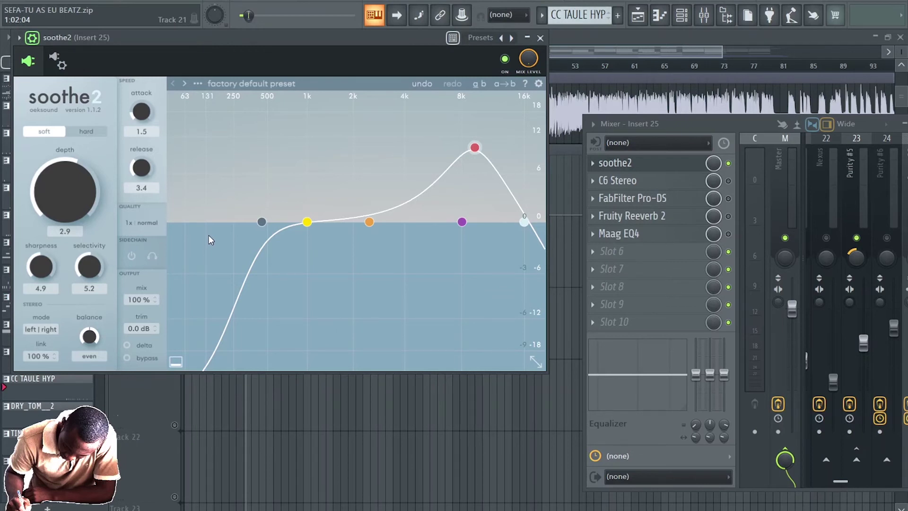
Open FabFilter Pro-DS on Insert 25, position it over soothe2 to examine its de-essing controls, and close it
left_click(652, 203)
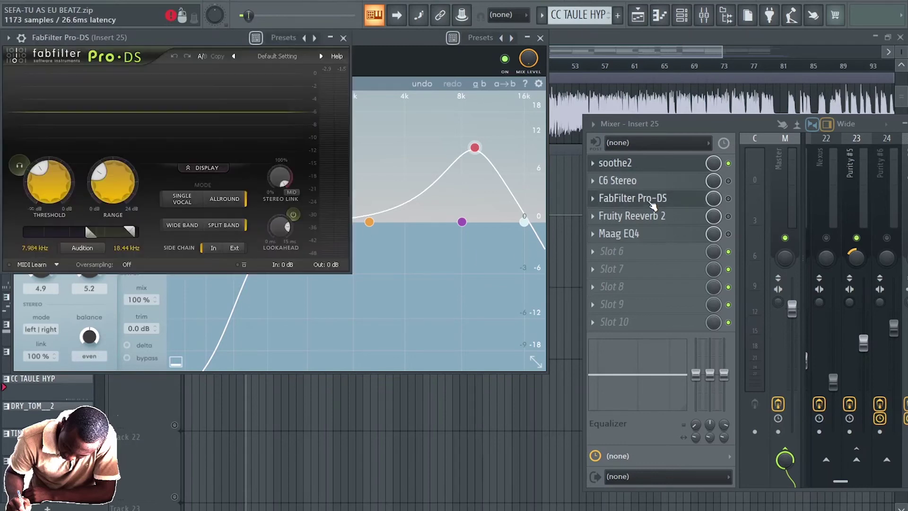
left_click_drag(196, 35, 329, 112)
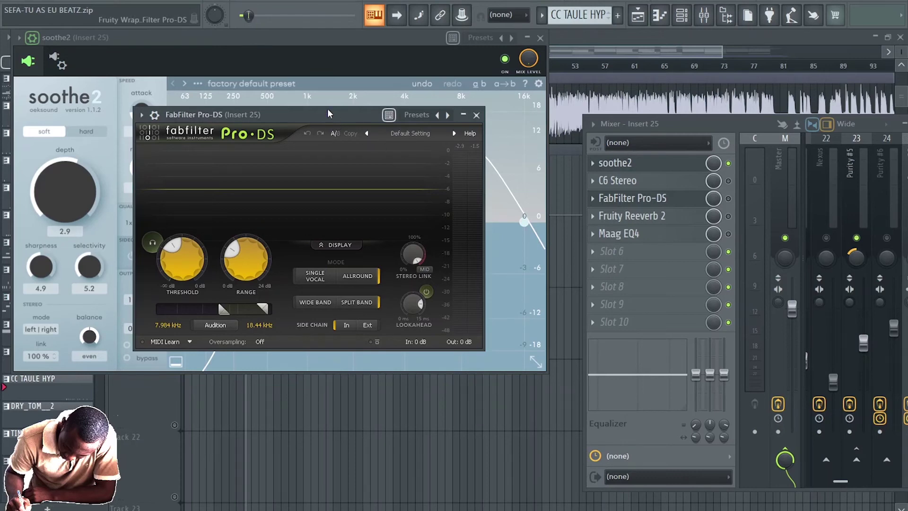
left_click_drag(329, 113, 388, 277)
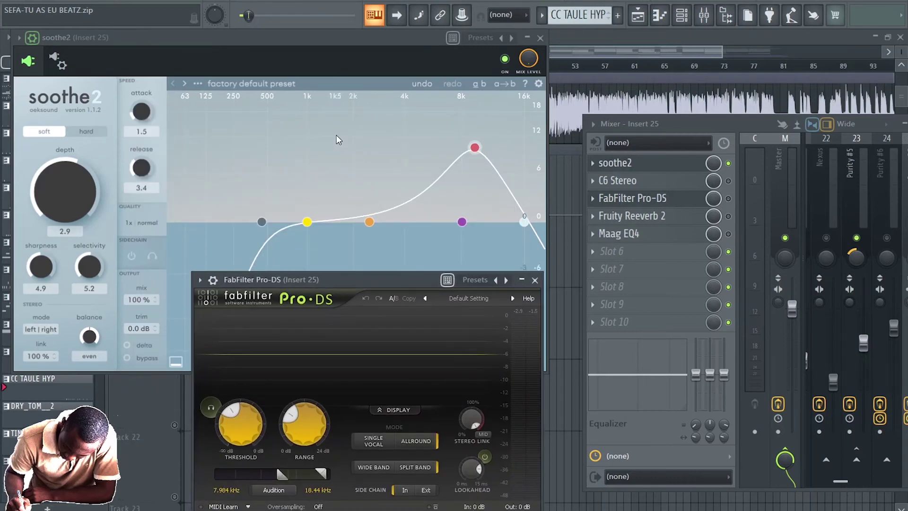
left_click_drag(375, 280, 416, 247)
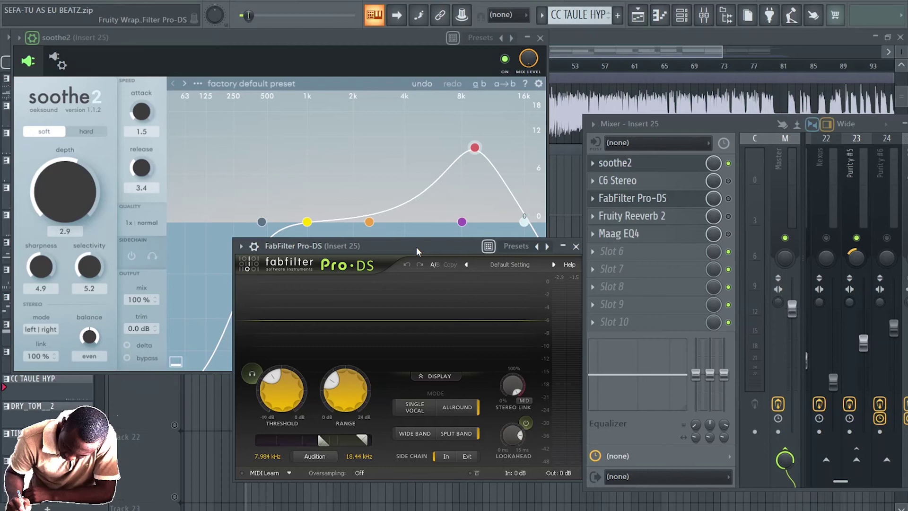
left_click_drag(416, 246, 420, 149)
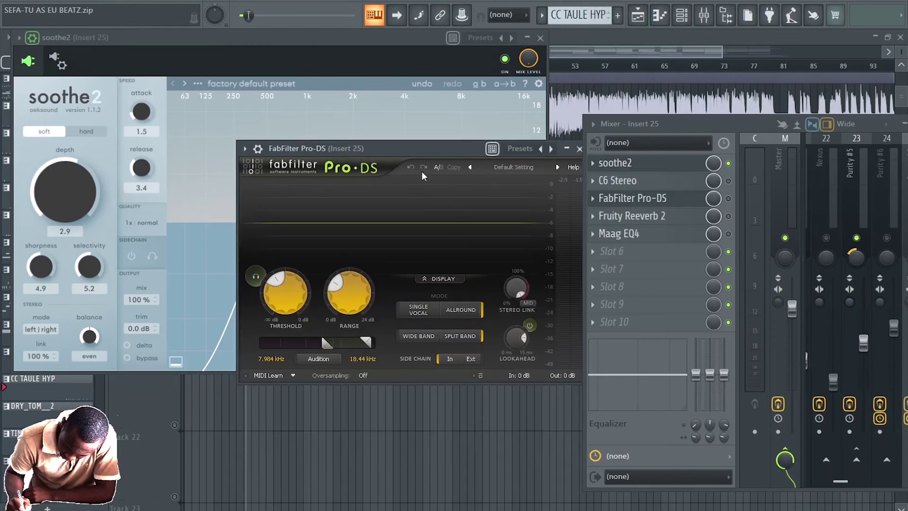
left_click(258, 279)
left_click(579, 149)
Open C6 Stereo on Insert 25 and browse its factory vocal de-esser presets without loading one
left_click(617, 181)
left_click(618, 182)
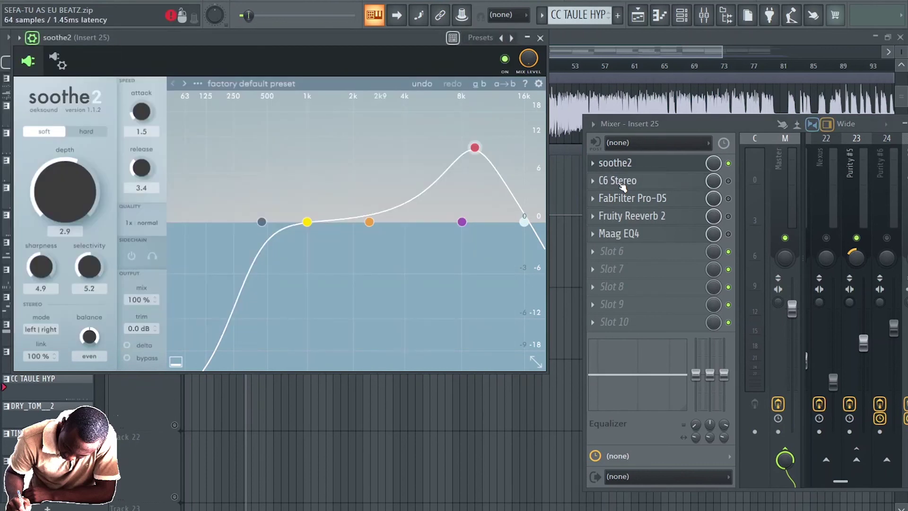
left_click(620, 184)
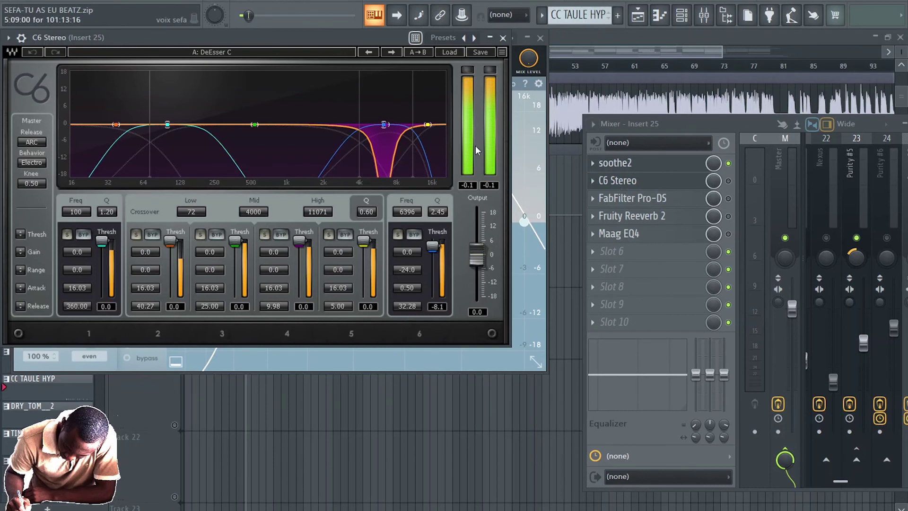
left_click(447, 53)
mouse_move(466, 189)
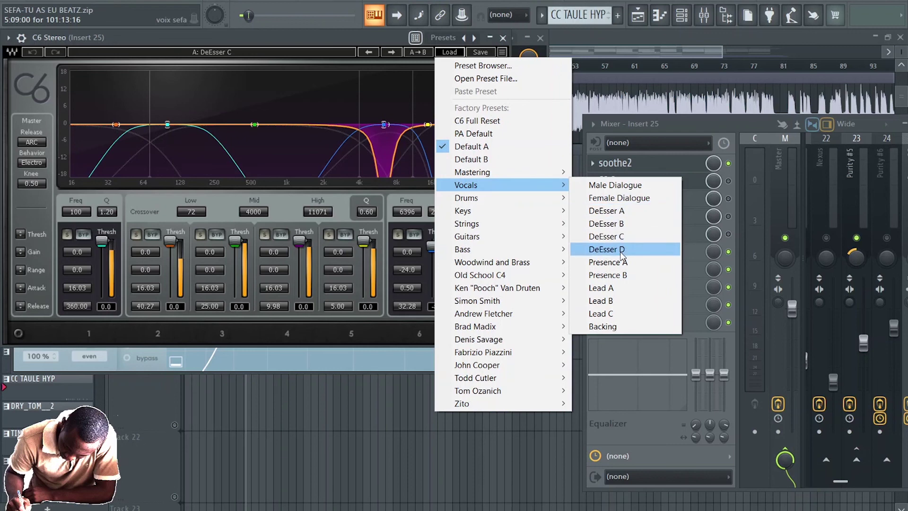
left_click(380, 38)
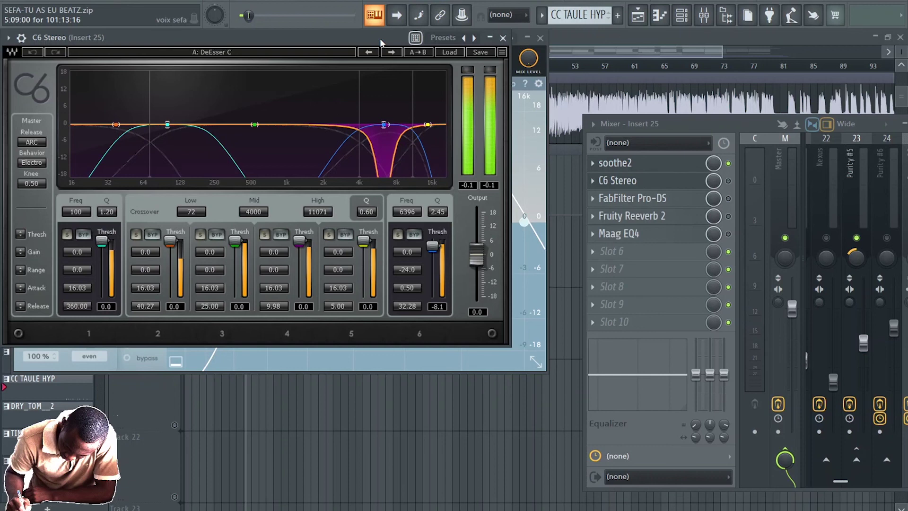
Load Maximus into effect slot 6 of Insert 25, browse its De-essing presets, and close its window
left_click(595, 251)
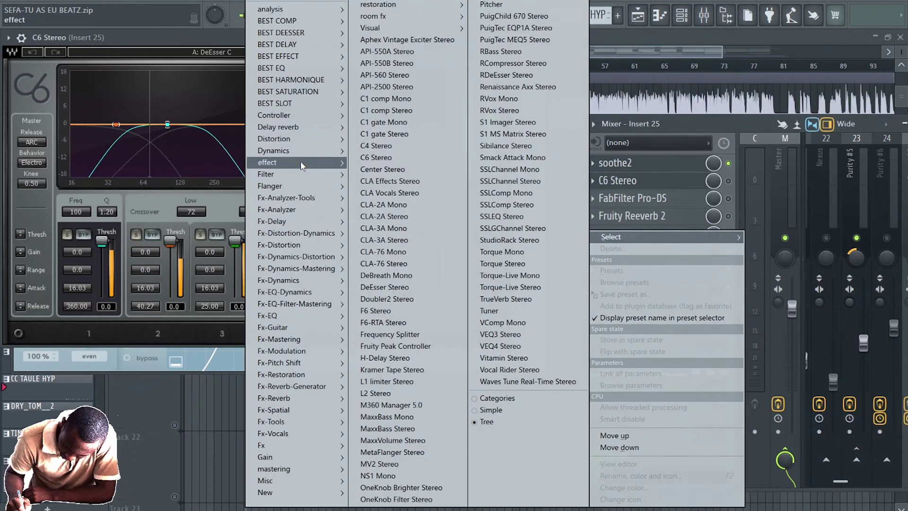
mouse_move(301, 154)
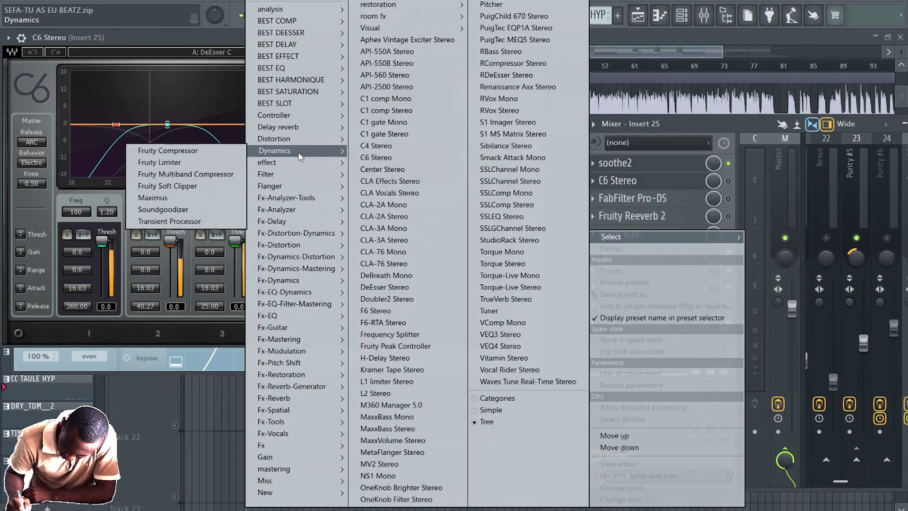
left_click(173, 204)
left_click(401, 105)
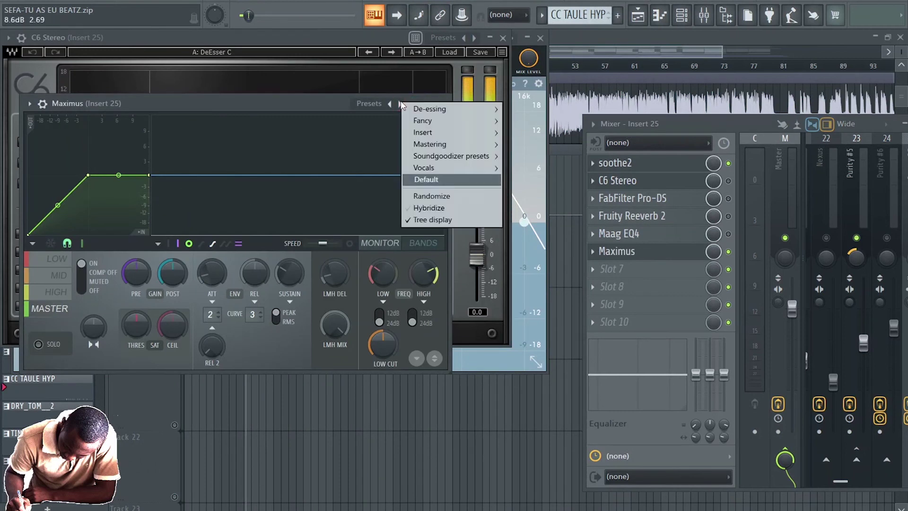
mouse_move(433, 109)
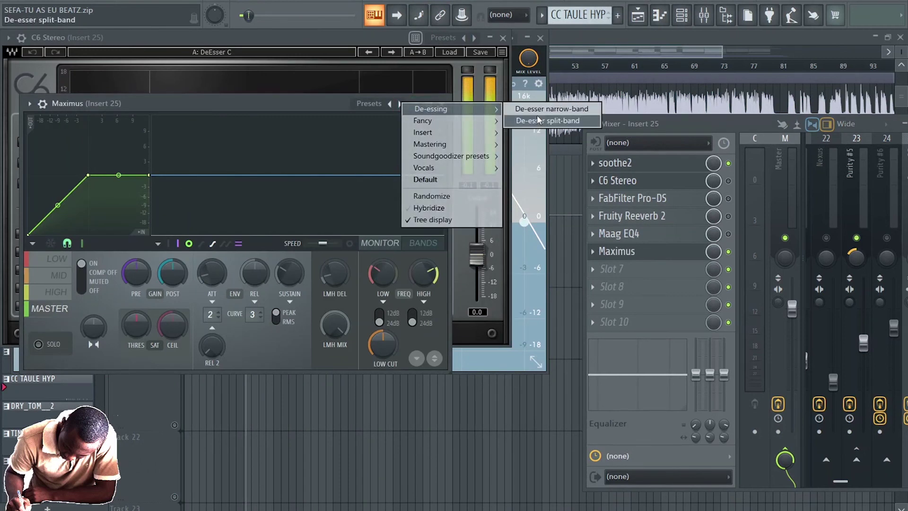
left_click(330, 114)
left_click(442, 103)
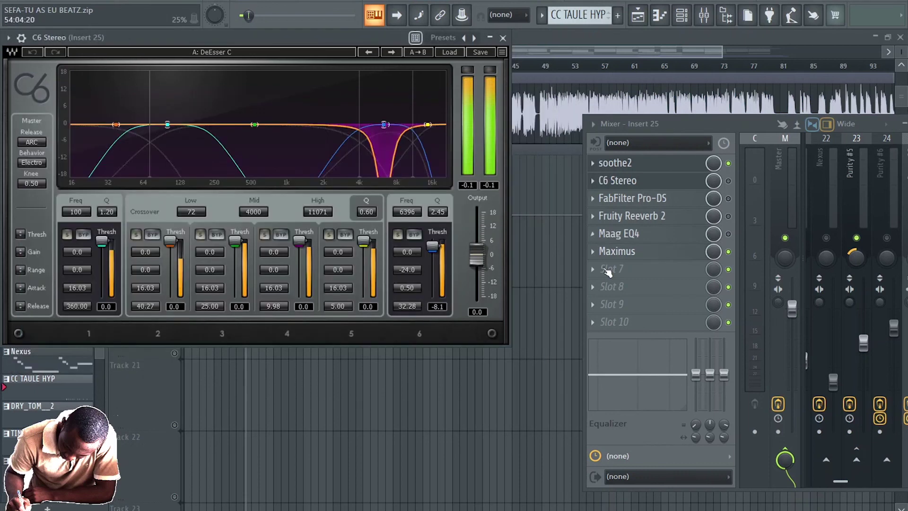
Remove Maximus from effect slot 6 of Insert 25
left_click(593, 251)
left_click(610, 248)
left_click(518, 293)
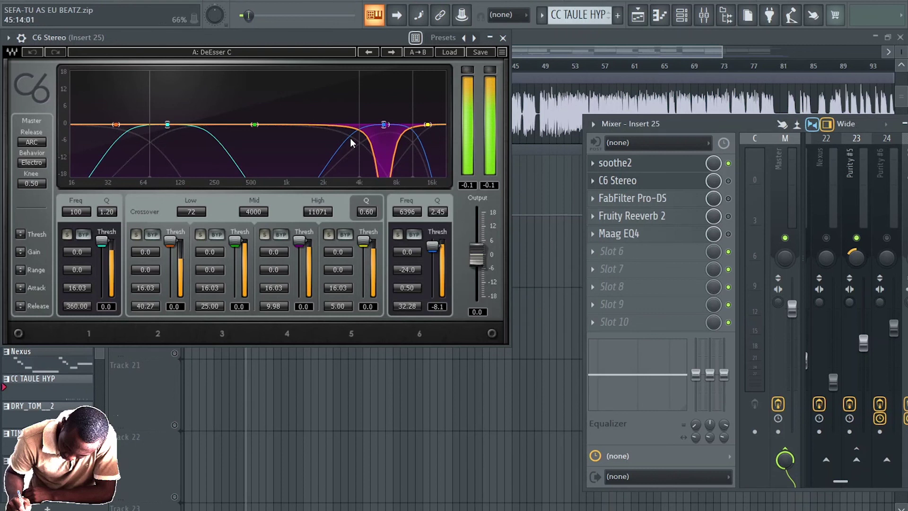
Open Maag EQ4 on Insert 25 and place its window below the C6 Stereo frequency graph to view both
left_click(645, 240)
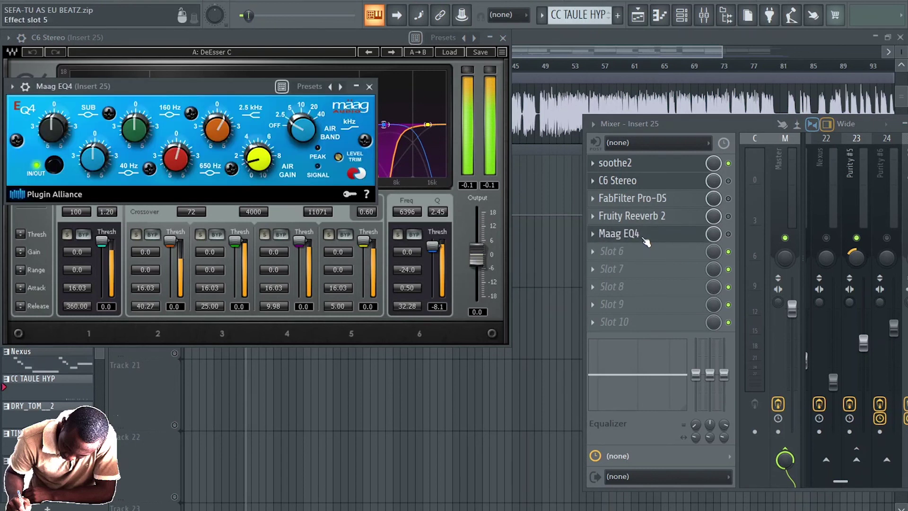
left_click_drag(198, 62, 279, 146)
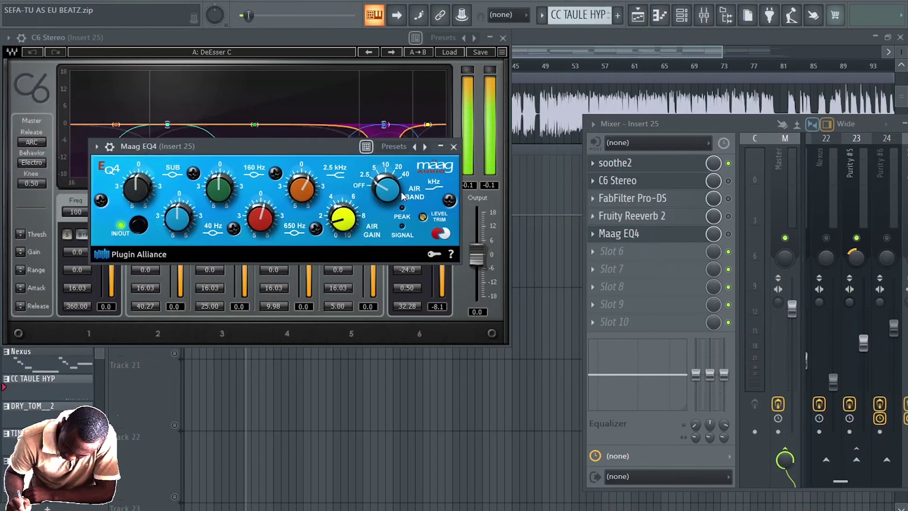
left_click_drag(307, 146, 331, 289)
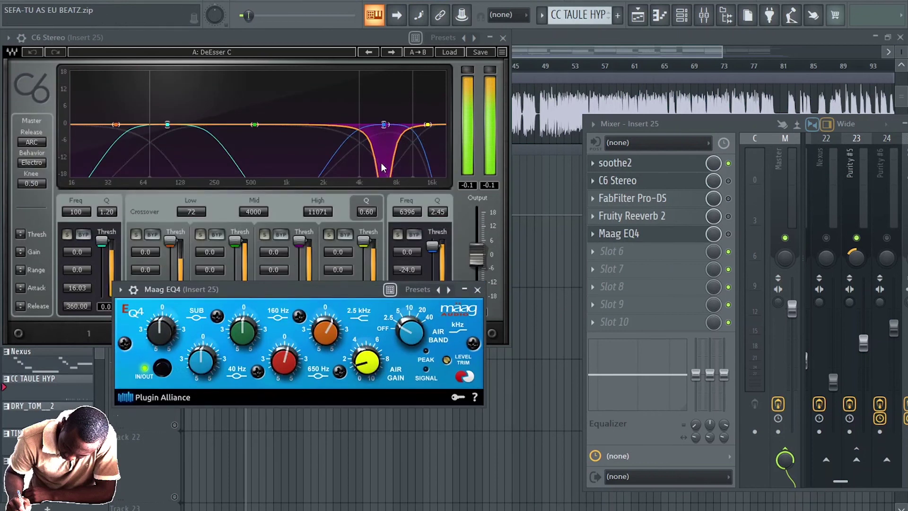